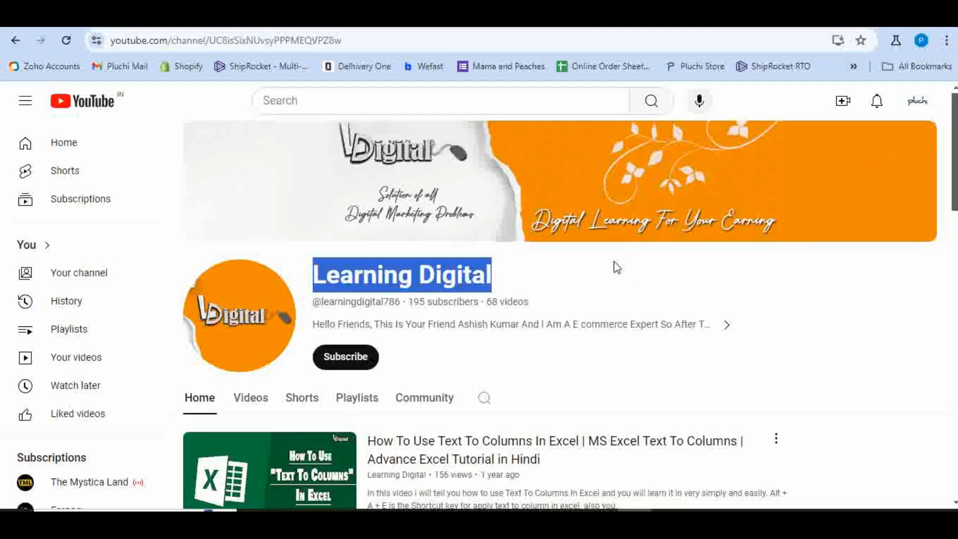
- Subscribe to the Learning Digital channel and set its notifications to All
scroll(624, 273, down, 15)
scroll(628, 273, up, 10)
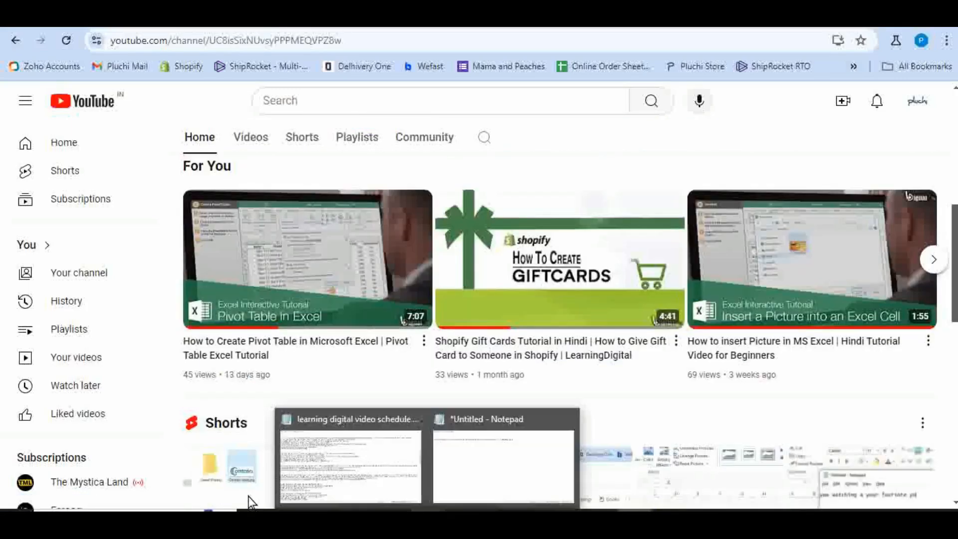
scroll(357, 299, up, 4)
click(357, 303)
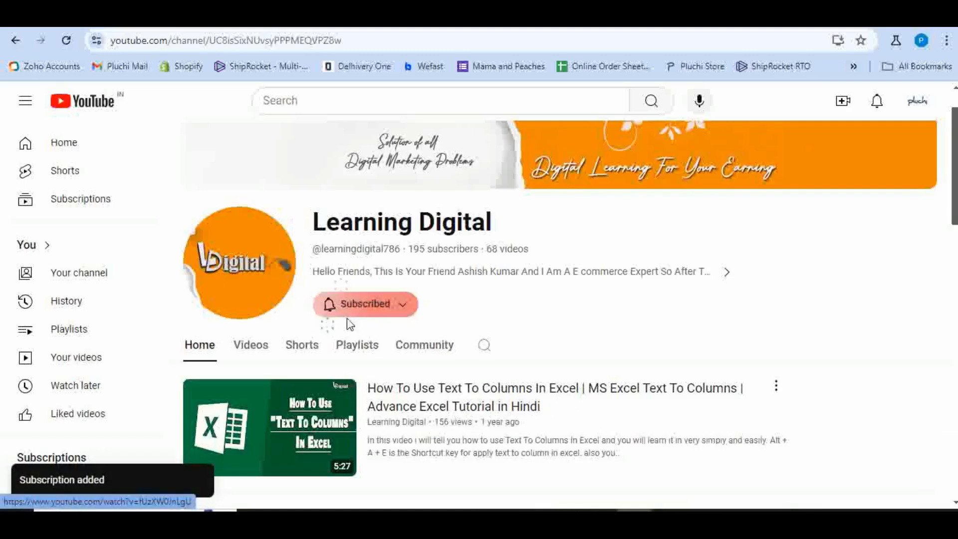
click(329, 306)
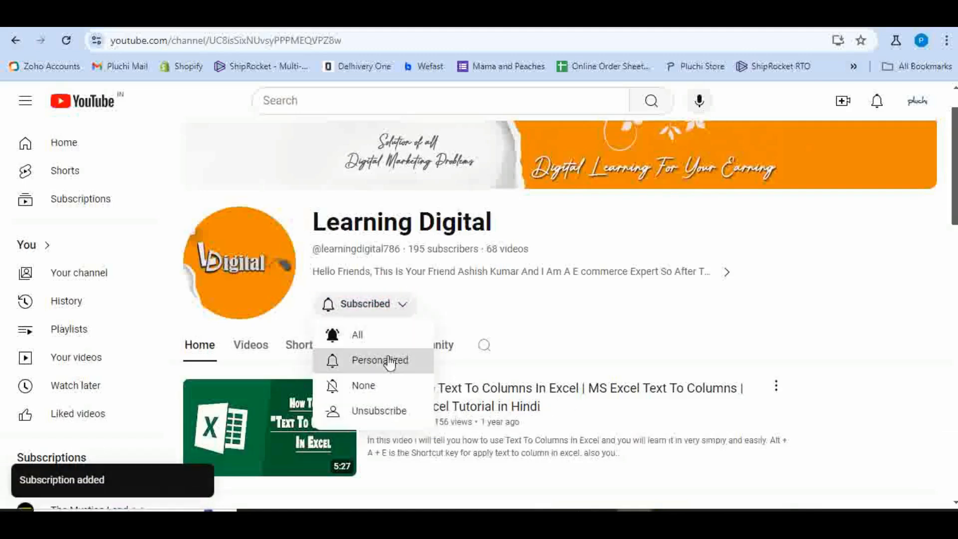
click(358, 335)
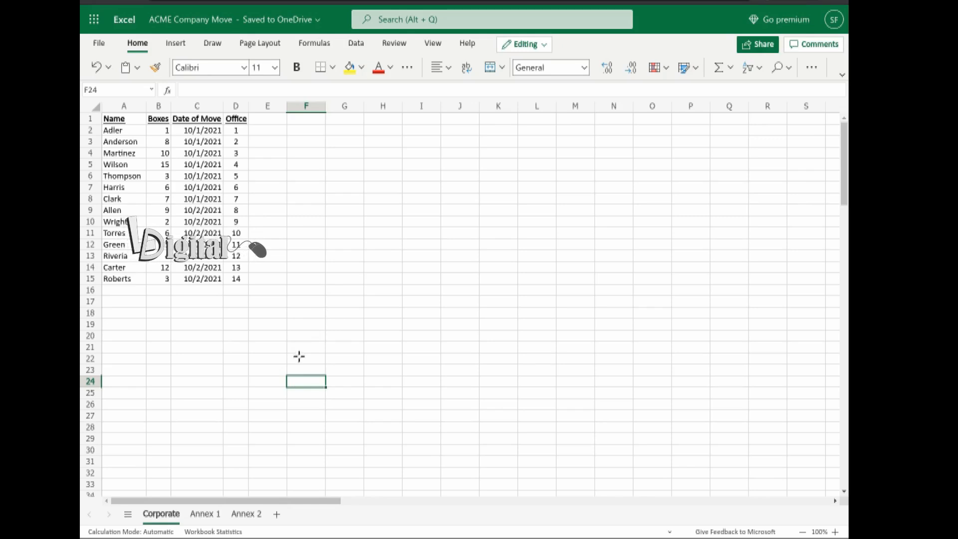
- On the Annex 2 sheet, total the boxes in cell B9 with the formula =B2+B3+B4+B5+B6+B7+B8
click(253, 520)
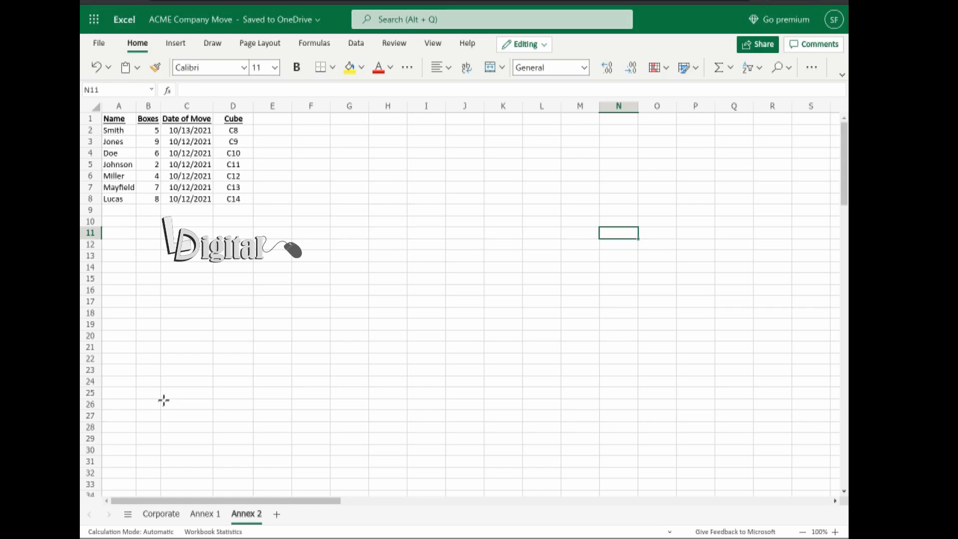
click(143, 209)
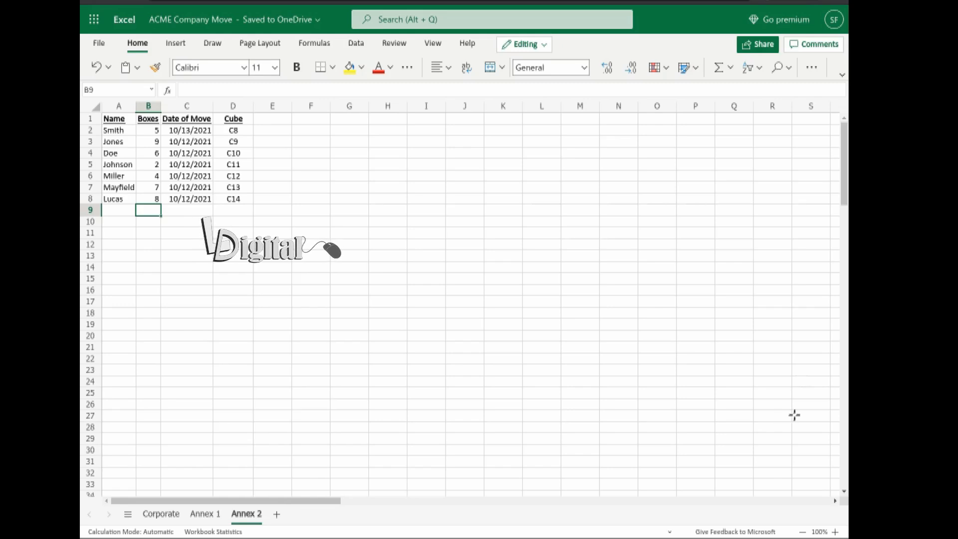
double_click(146, 210)
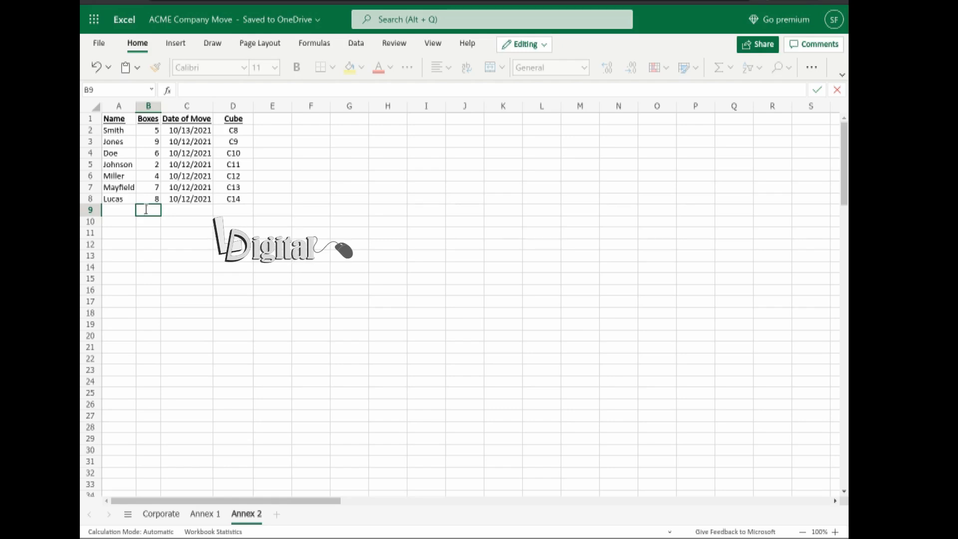
text(=)
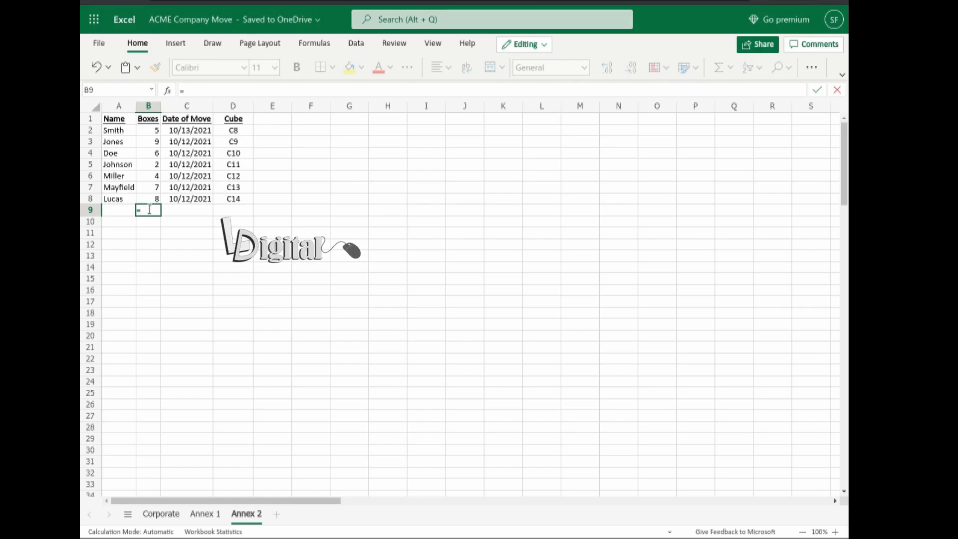
click(149, 128)
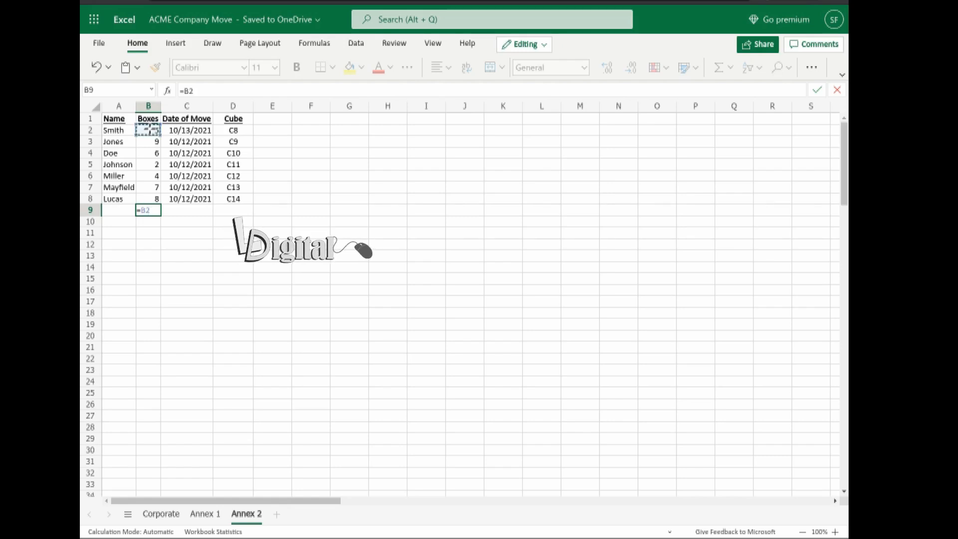
text(+)
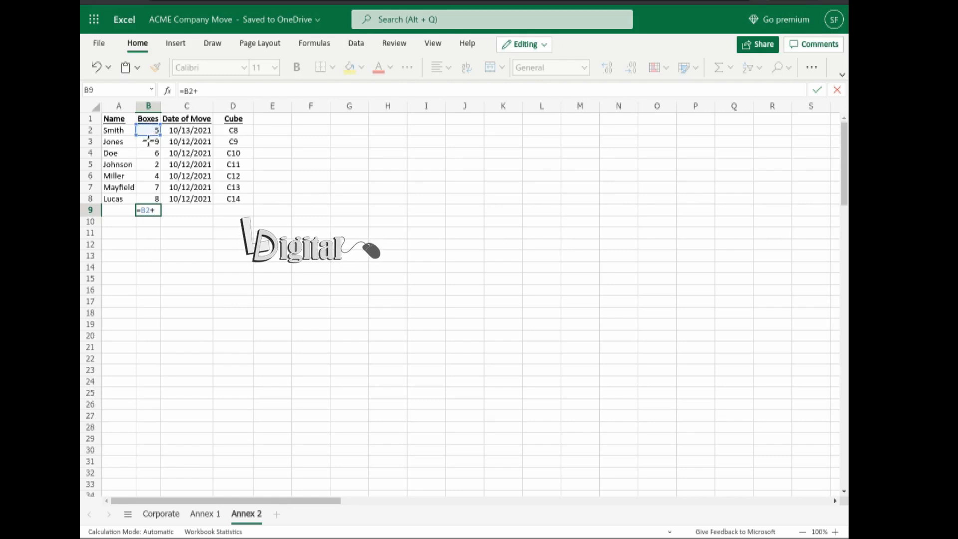
click(148, 142)
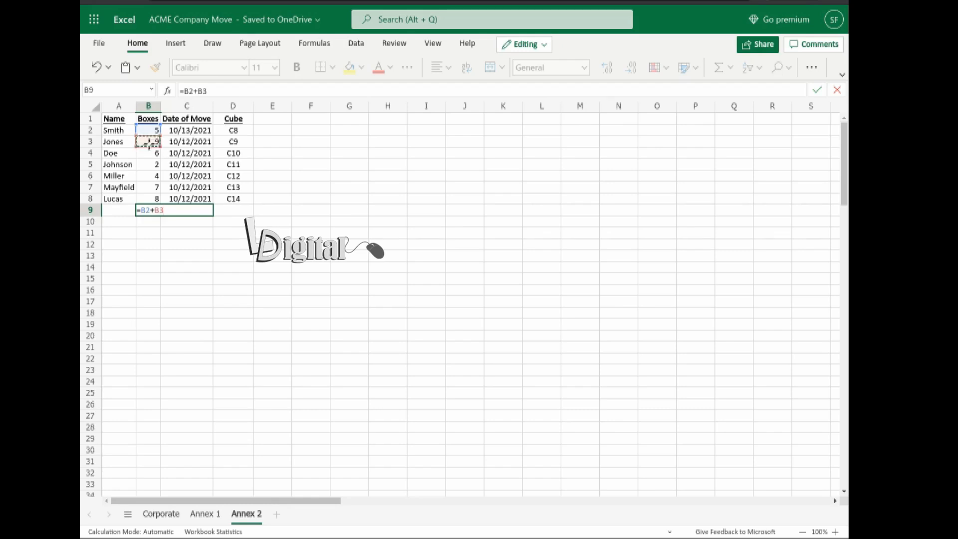
text(+)
click(148, 154)
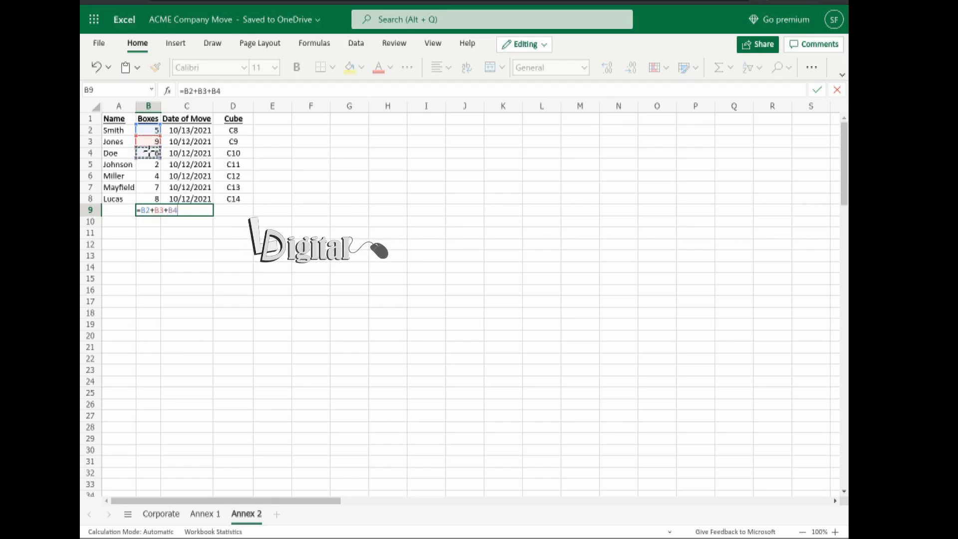
text(+)
click(148, 165)
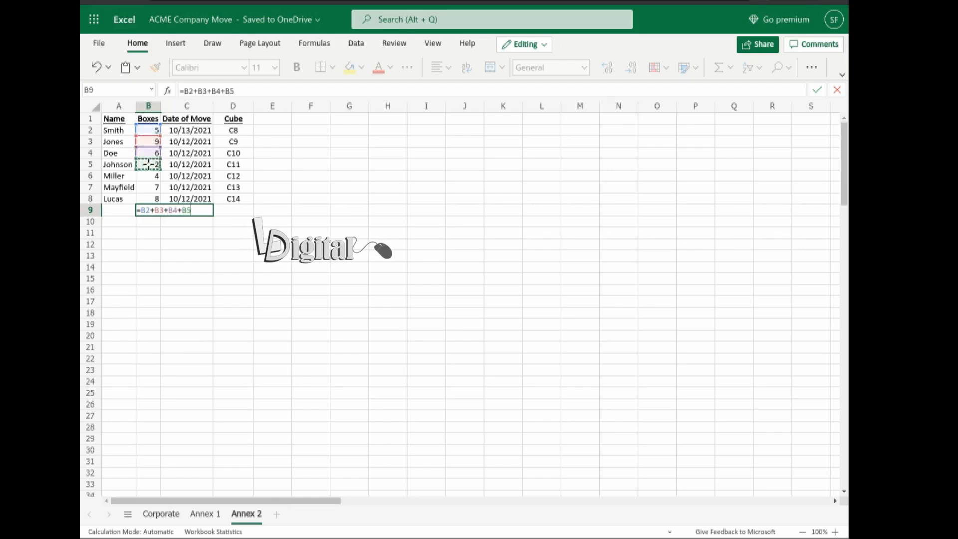
text(+)
click(149, 176)
text(+)
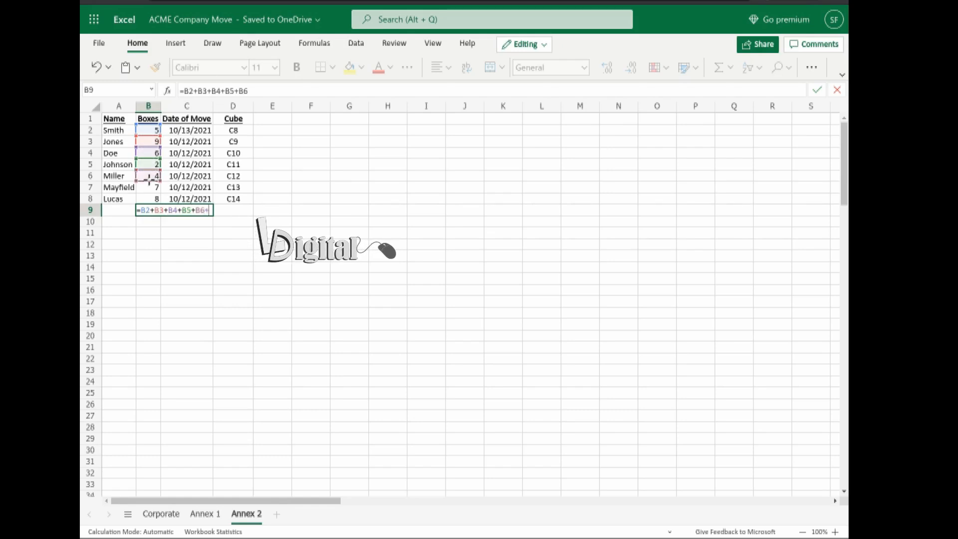
click(151, 186)
text(+)
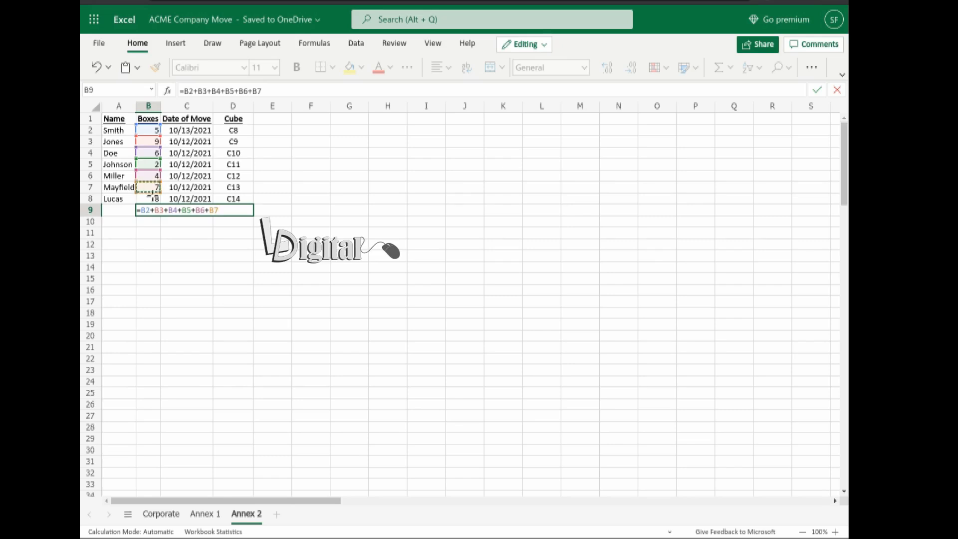
click(152, 196)
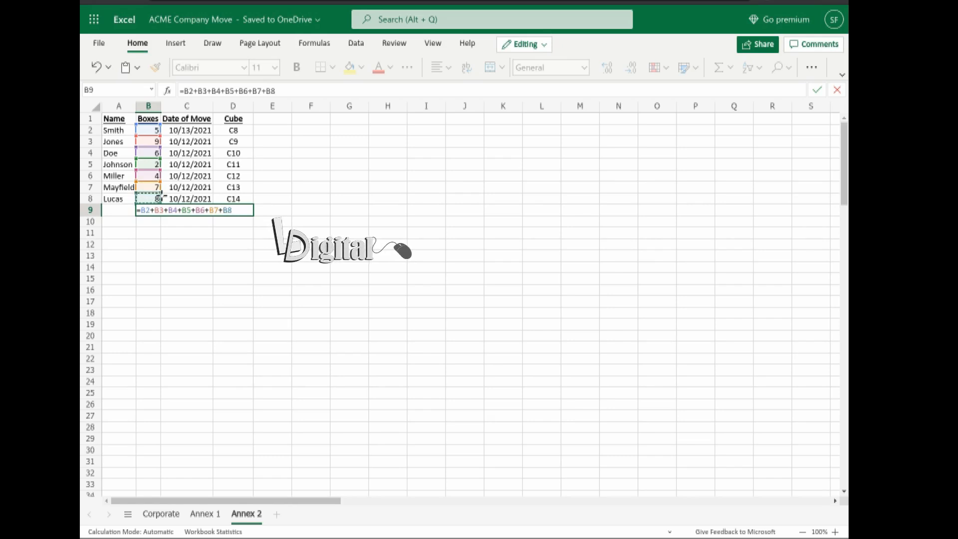
key(Return)
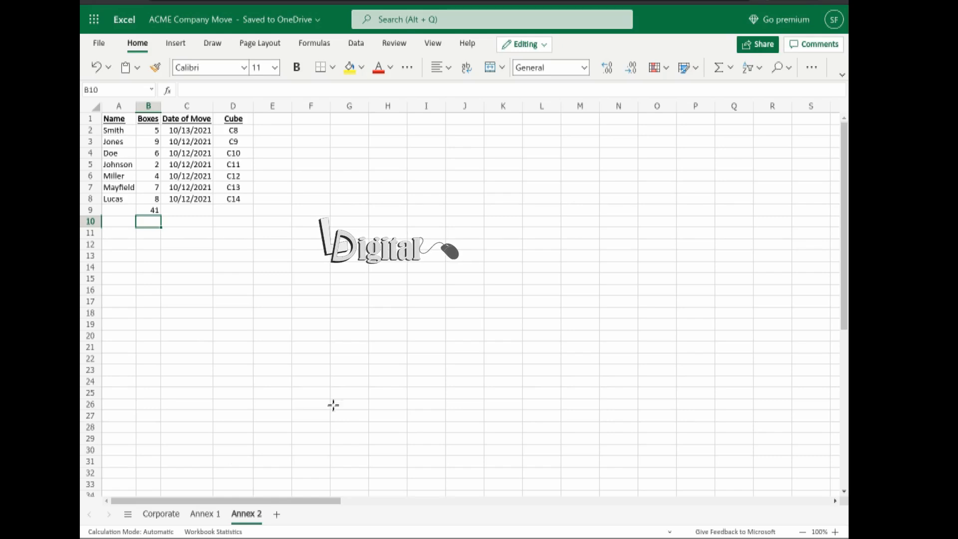
- On the Annex 1 sheet, total the boxes in cell B9 with the formula =B2+B3+B4+B5+B6+B7+B8
click(190, 514)
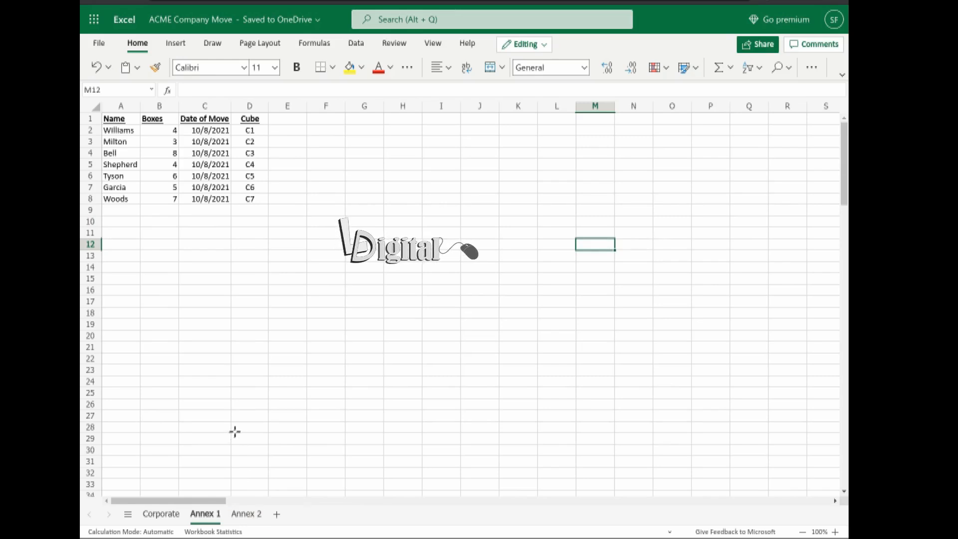
click(159, 209)
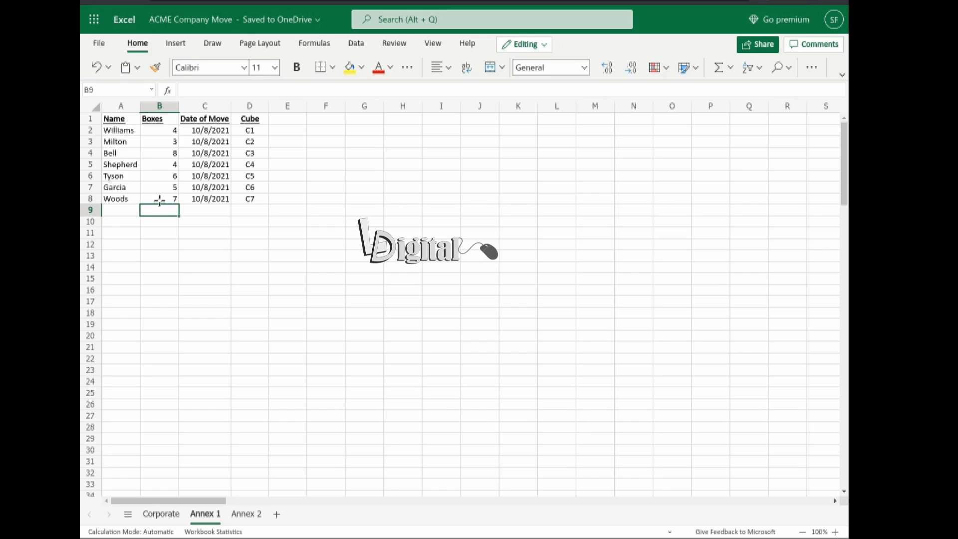
text(=)
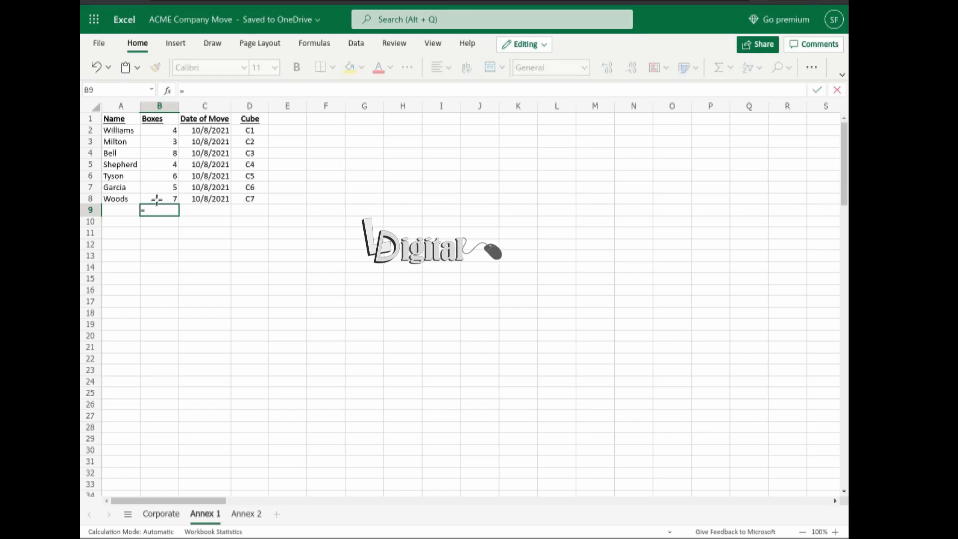
click(164, 131)
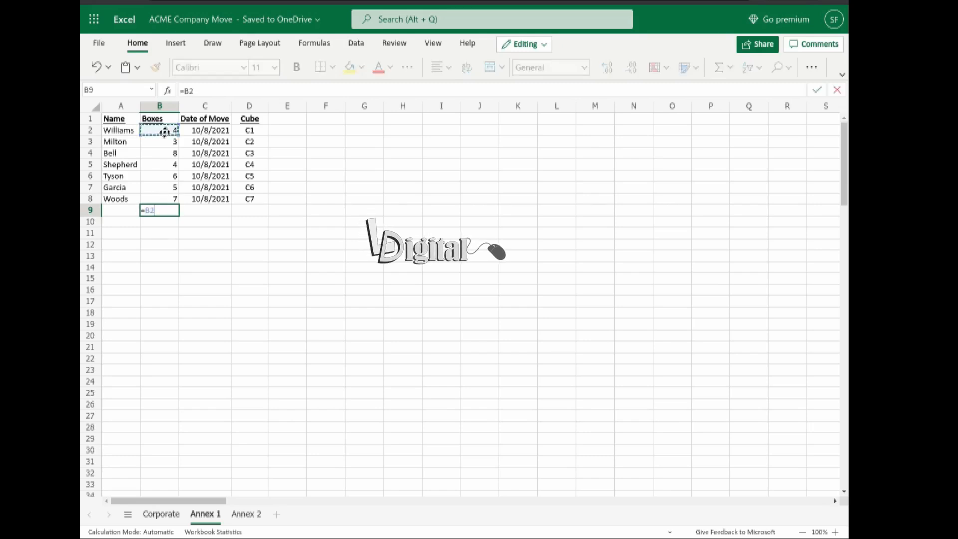
text(+)
click(165, 141)
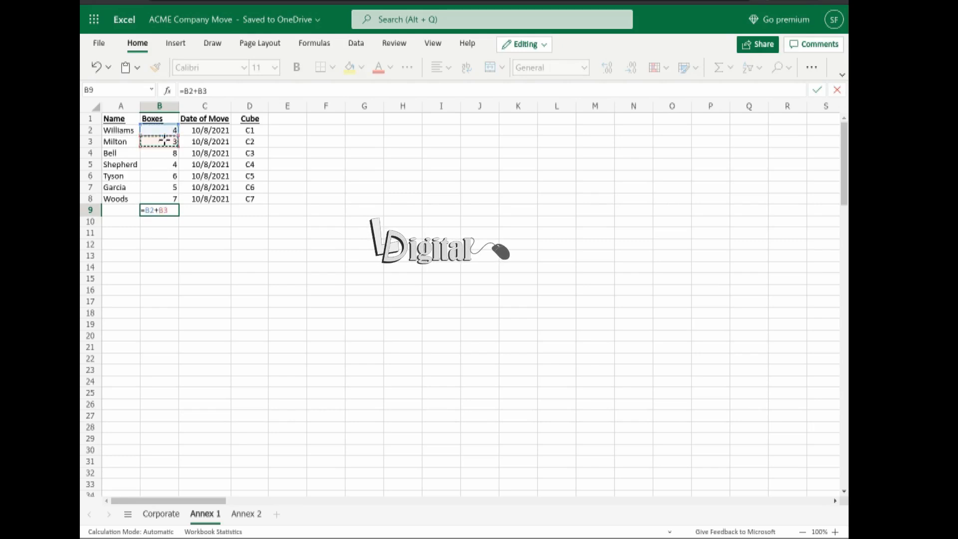
text(+)
click(166, 153)
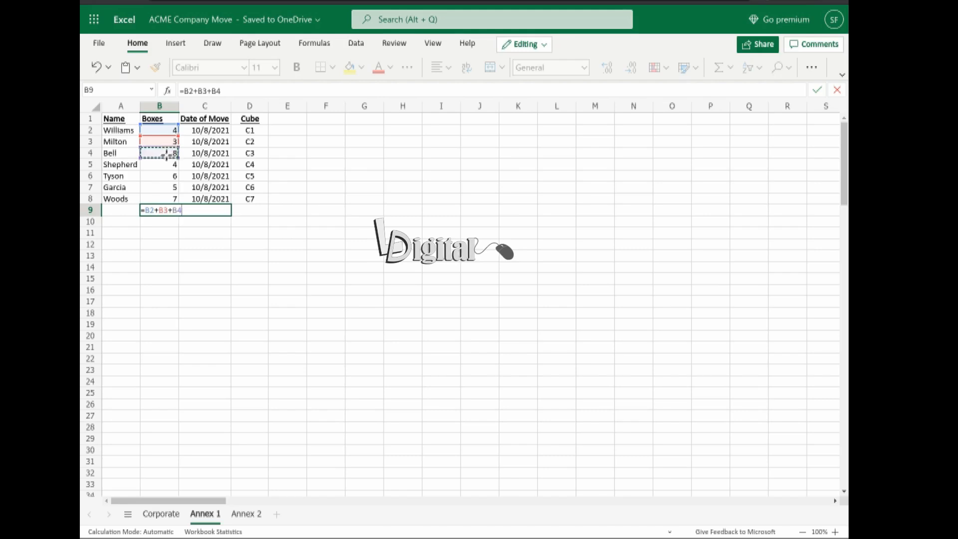
text(+)
click(168, 164)
text(+)
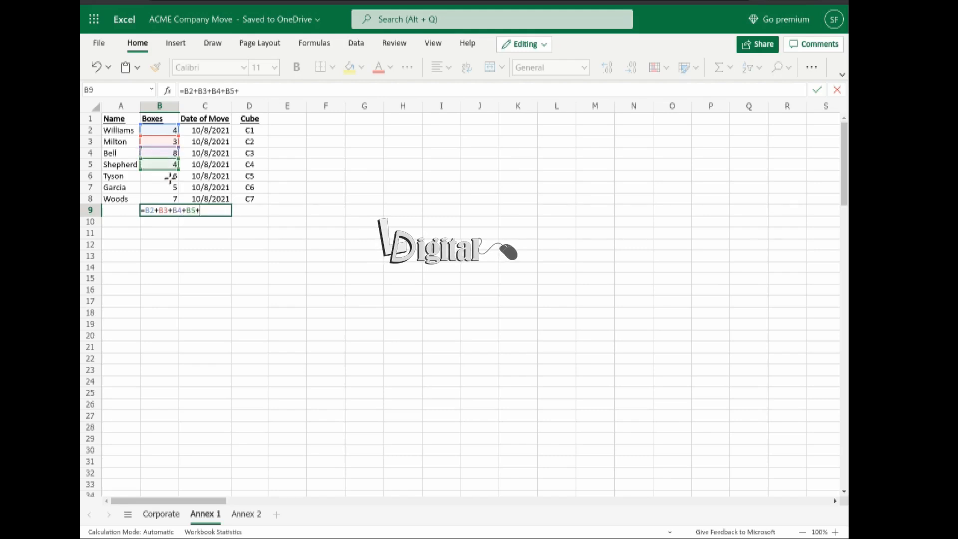
click(172, 176)
click(170, 187)
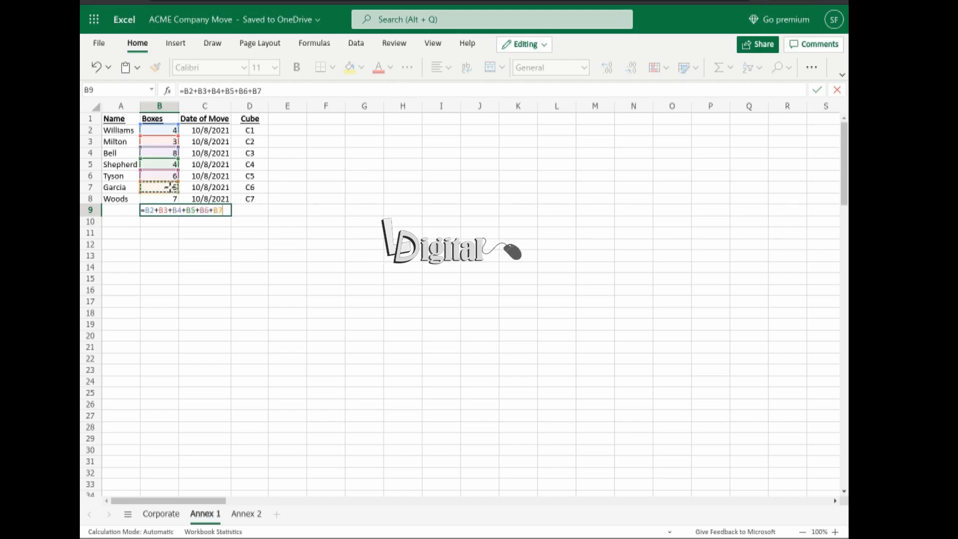
text(+)
click(171, 196)
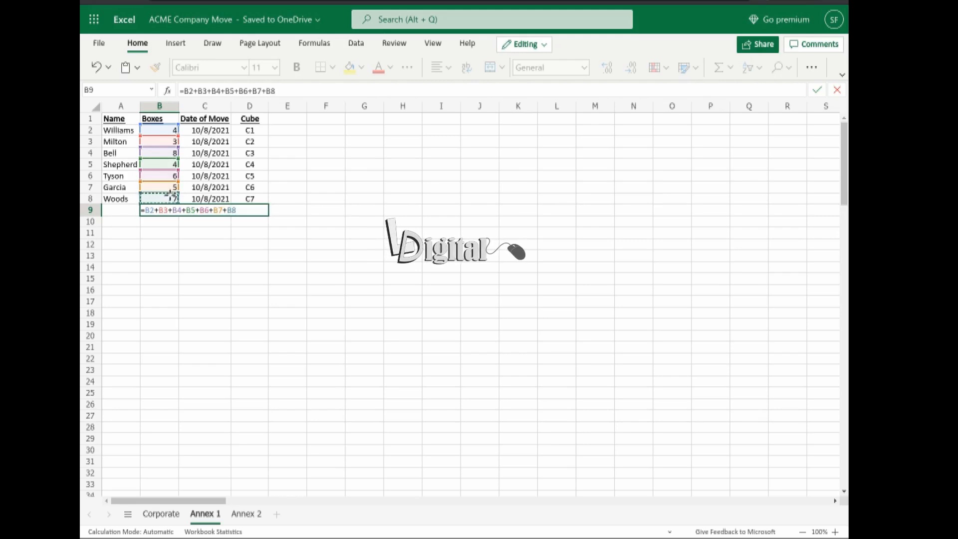
key(Return)
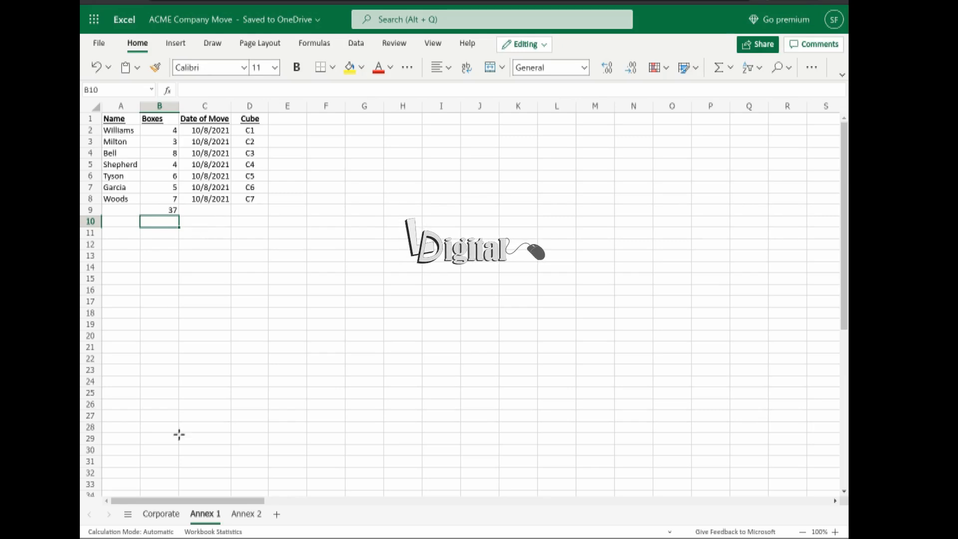
- On the Corporate sheet, add the three sheets' box totals in cell B18 with =B16+'Annex 1'!B9+'Annex 2'!B9
click(157, 520)
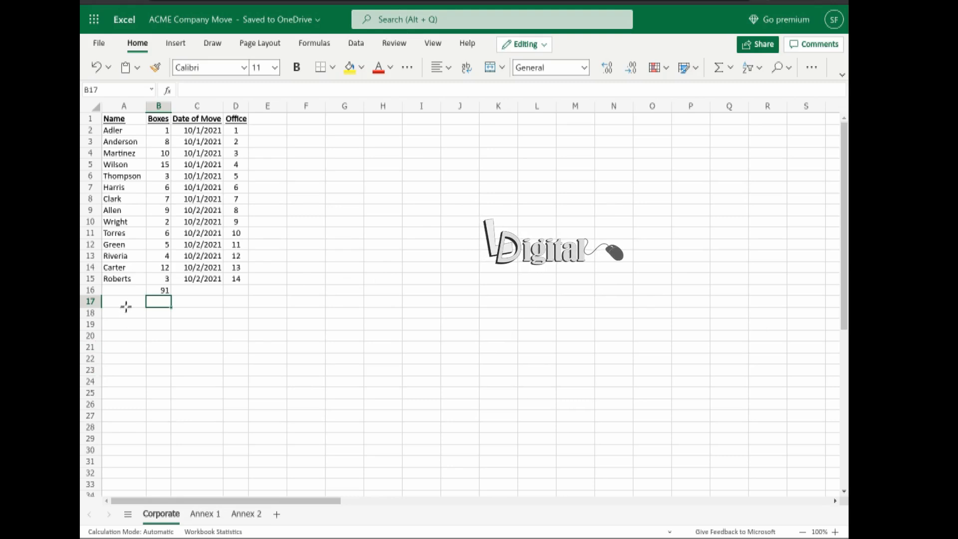
click(166, 313)
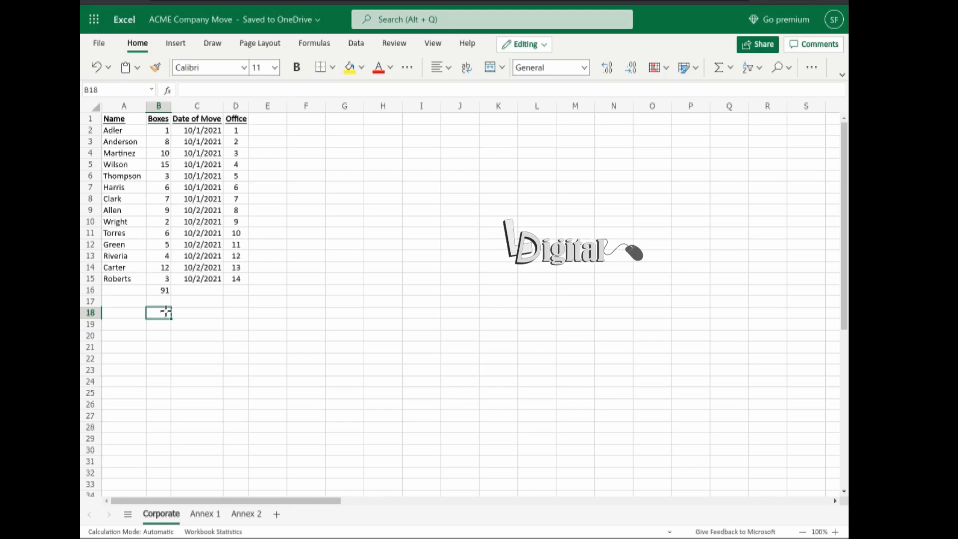
text(=)
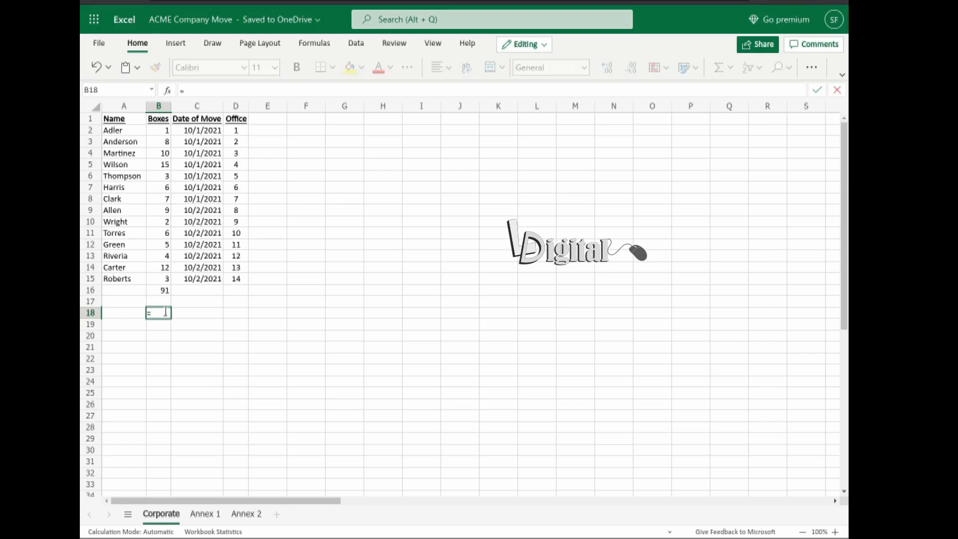
click(158, 289)
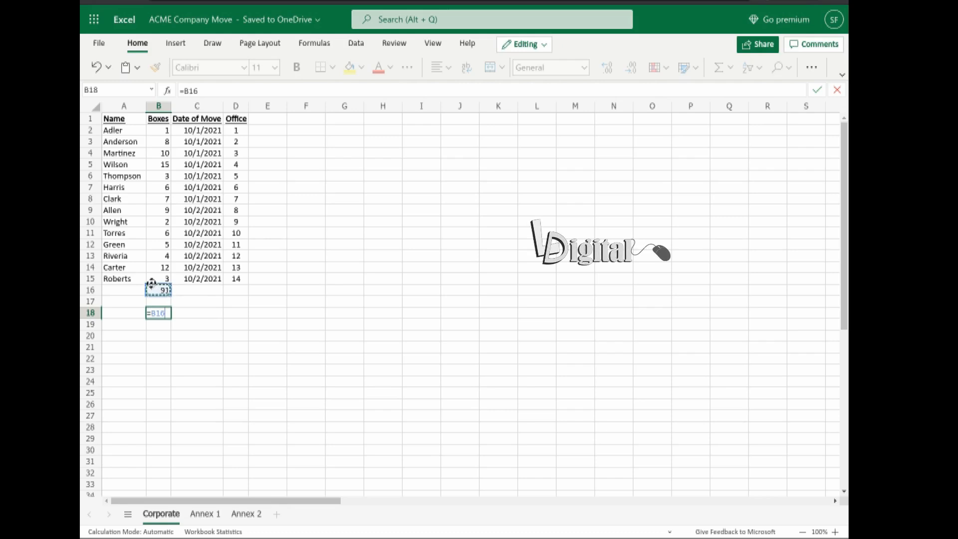
text(+)
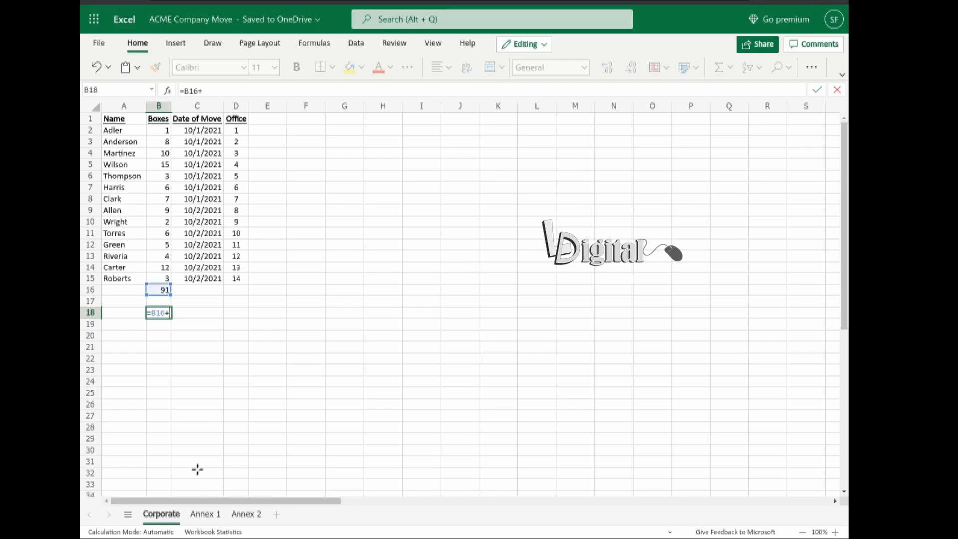
click(208, 514)
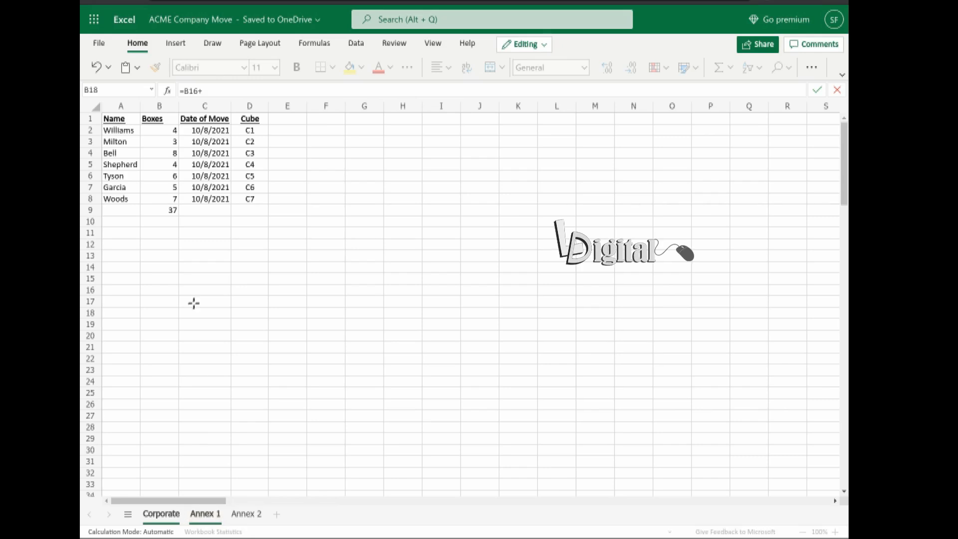
click(164, 209)
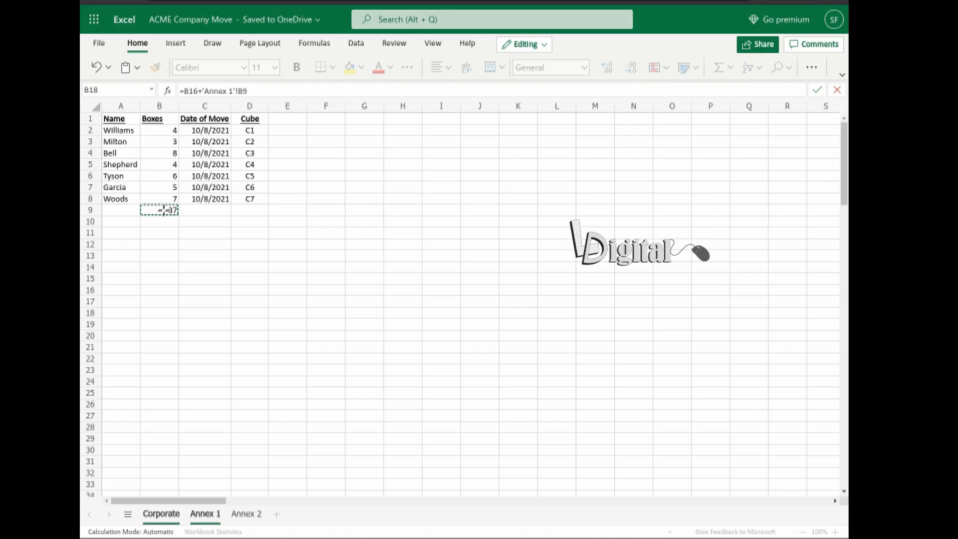
text(+)
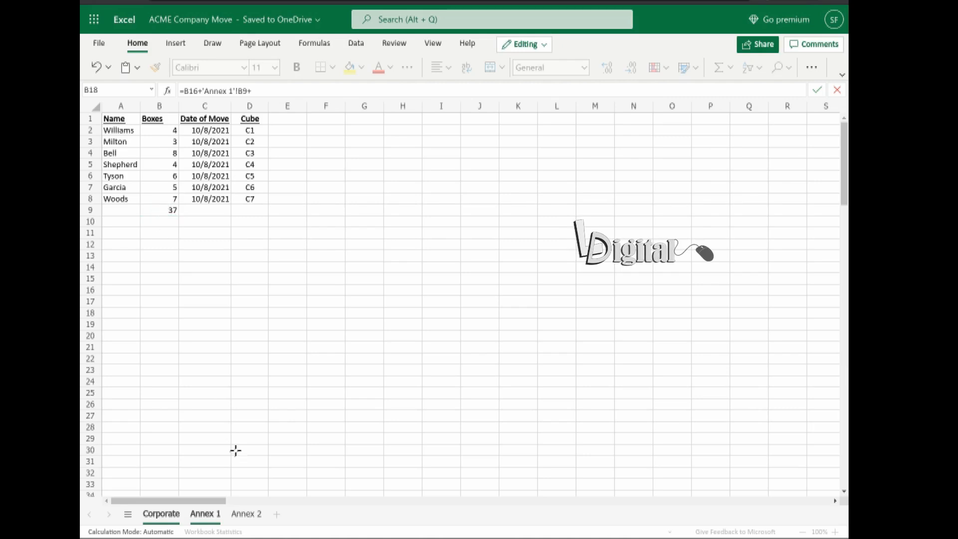
click(247, 515)
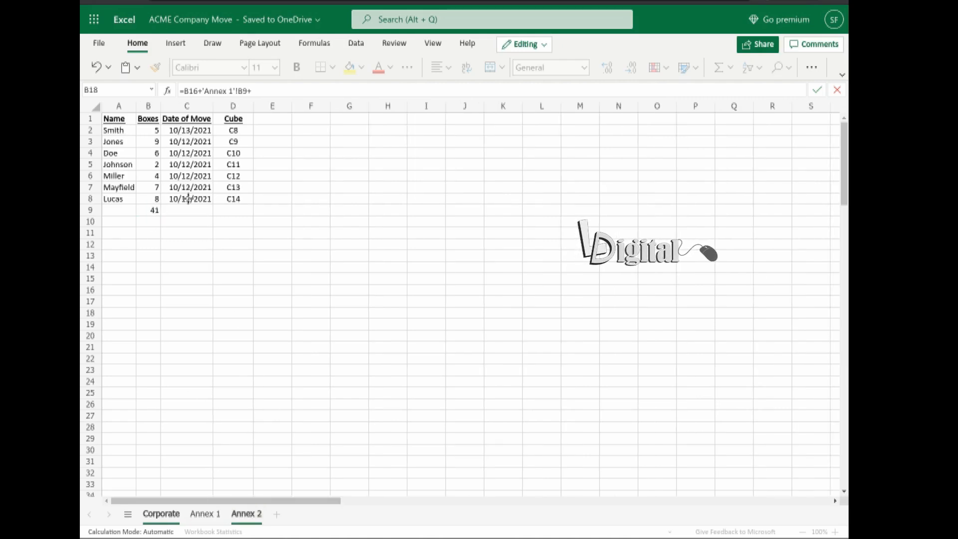
click(152, 208)
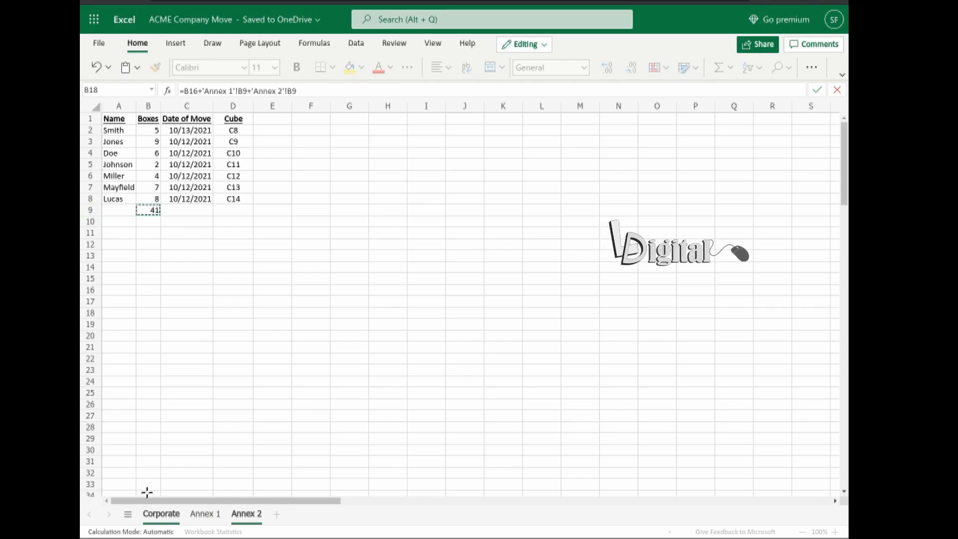
key(Return)
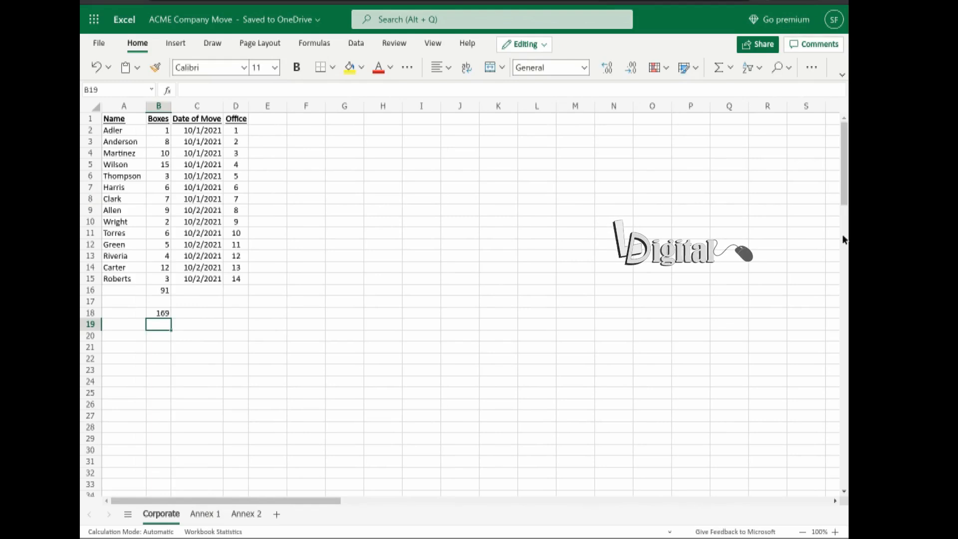